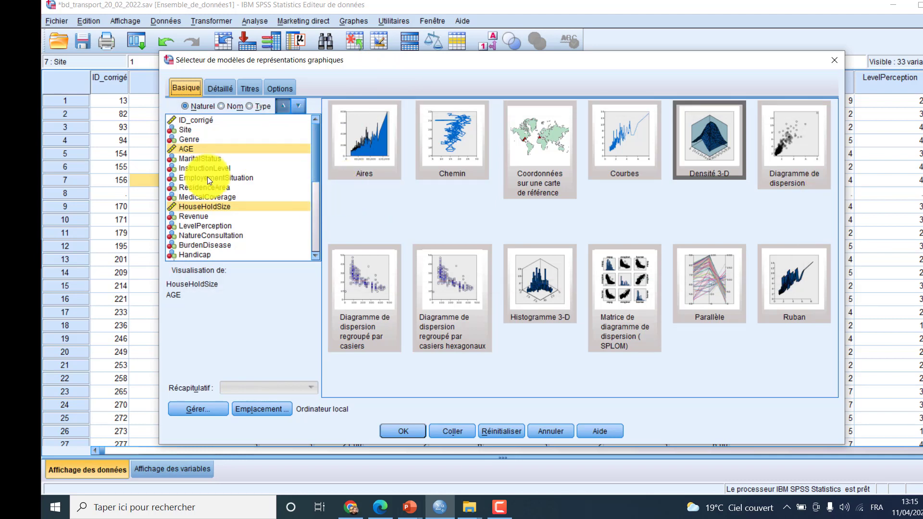
Select only the Genre variable and choose the Secteurs de nombres chart template
{"action": "left_click", "coordinate": [199, 178]}
{"action": "left_click", "coordinate": [189, 139]}
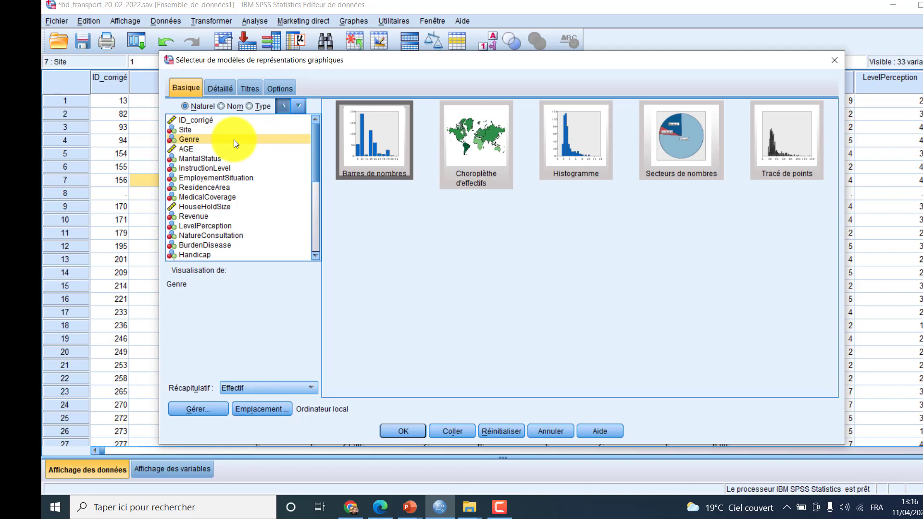
{"action": "left_click", "coordinate": [681, 164]}
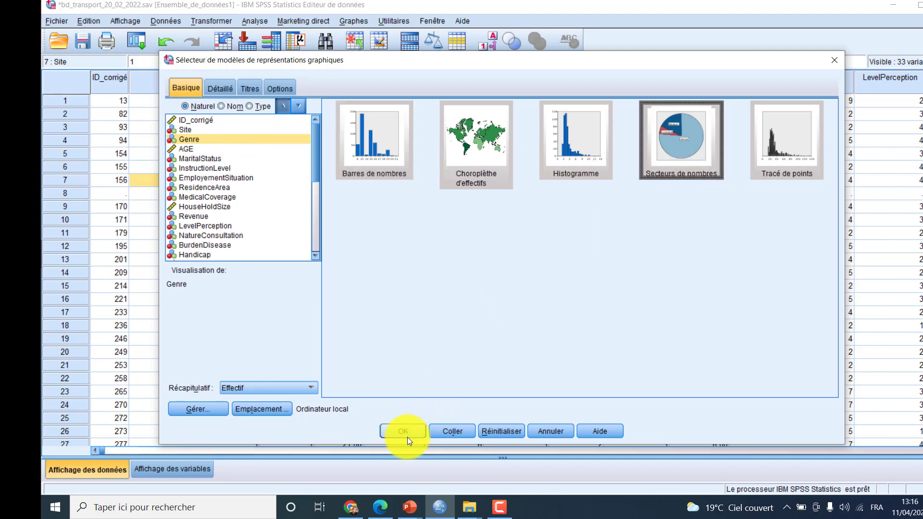
Try the Ruban and Secteur visualization types for Genre in the detailed chart settings
{"action": "left_click", "coordinate": [220, 88]}
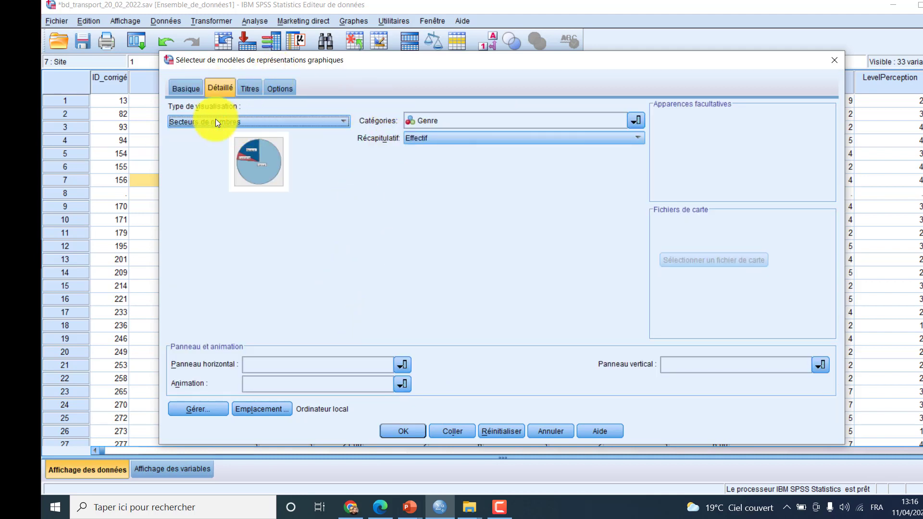
{"action": "left_click", "coordinate": [200, 122]}
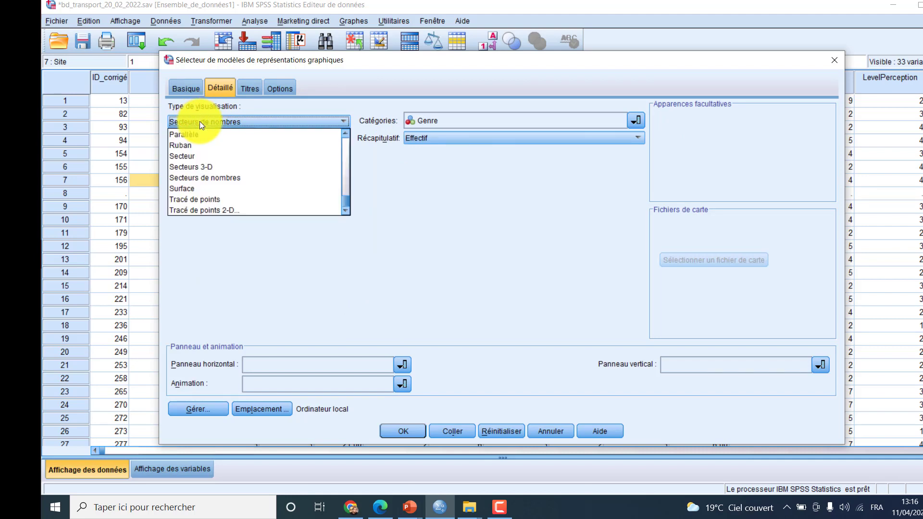
{"action": "left_click", "coordinate": [198, 147]}
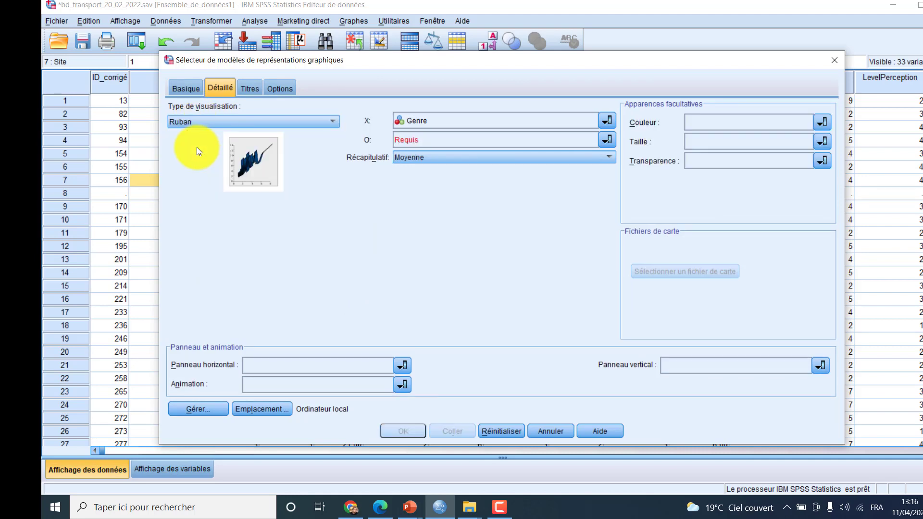
{"action": "left_click", "coordinate": [212, 123]}
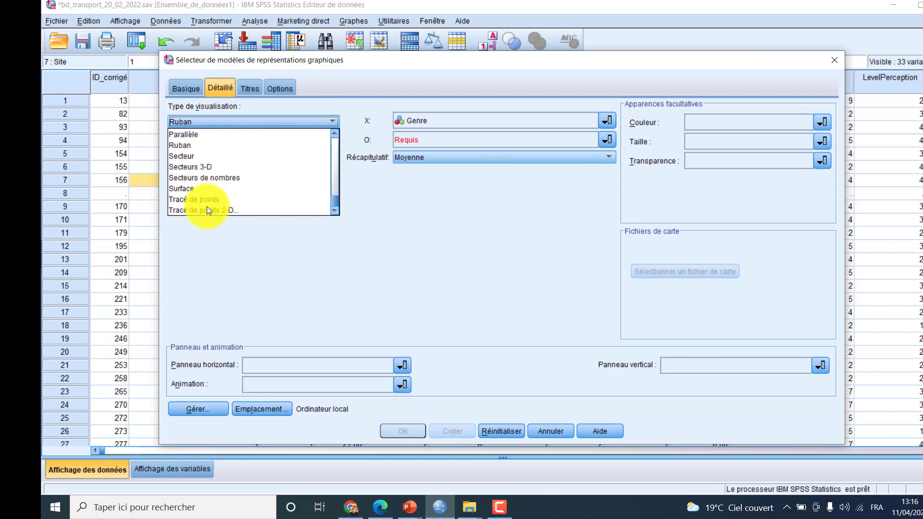
{"action": "left_click", "coordinate": [216, 156]}
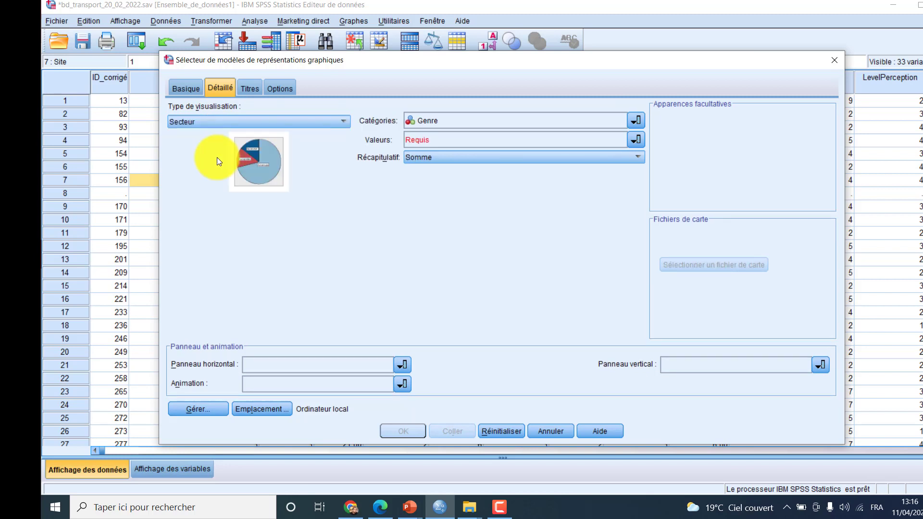
{"action": "left_click", "coordinate": [471, 121]}
{"action": "left_click", "coordinate": [475, 128]}
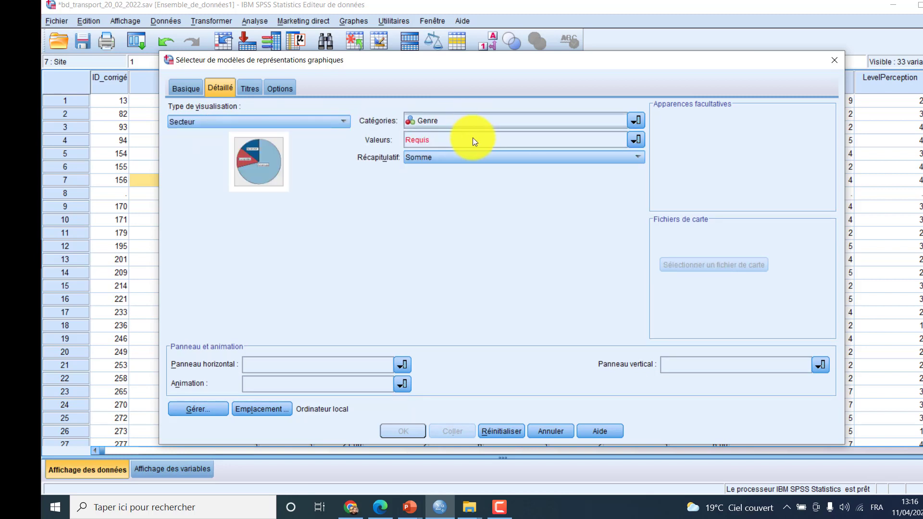
{"action": "left_click", "coordinate": [470, 156]}
{"action": "left_click", "coordinate": [472, 171]}
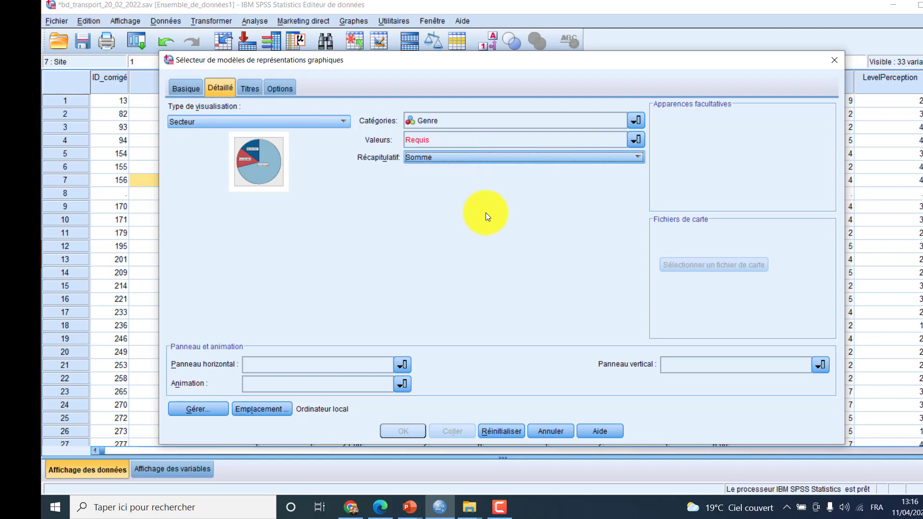
Enable custom titles for the visualization and set the title to "Titre 1"
{"action": "left_click", "coordinate": [251, 89]}
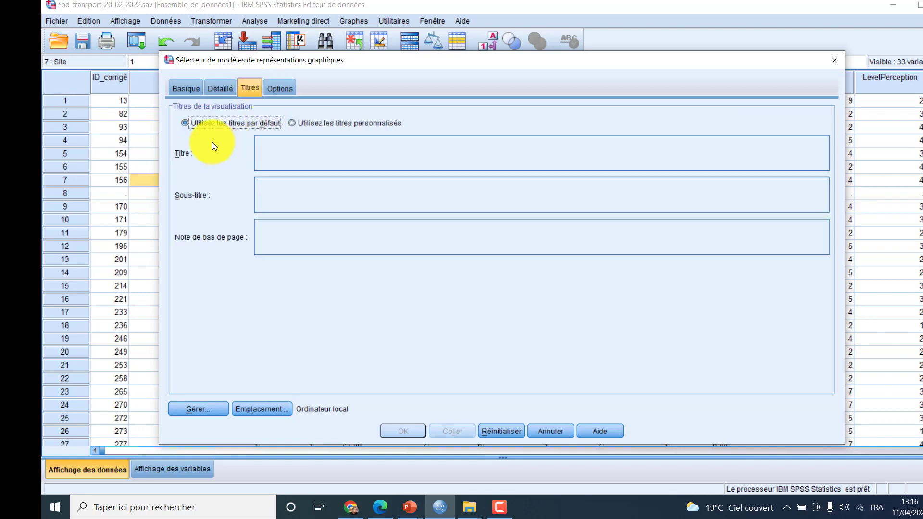
{"action": "left_click", "coordinate": [292, 124]}
{"action": "left_click", "coordinate": [295, 160]}
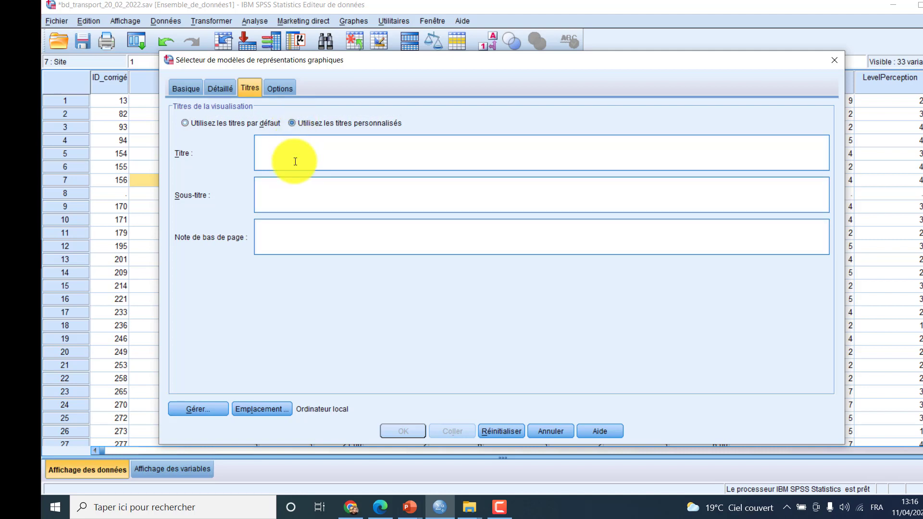
{"action": "type", "text": "tIUTRE"}
{"action": "key", "text": "ctrl+a"}
{"action": "type", "text": "Titre 1"}
Set the chart's subtitle to "Sous titre 2" and its footnote to "BALABLA"
{"action": "left_click", "coordinate": [294, 186]}
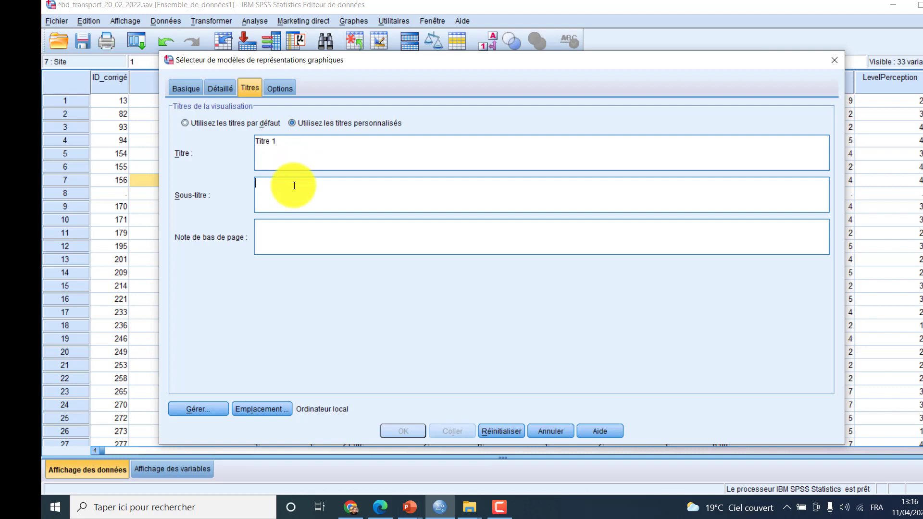
{"action": "type", "text": "Sous titre 2"}
{"action": "left_click", "coordinate": [311, 243]}
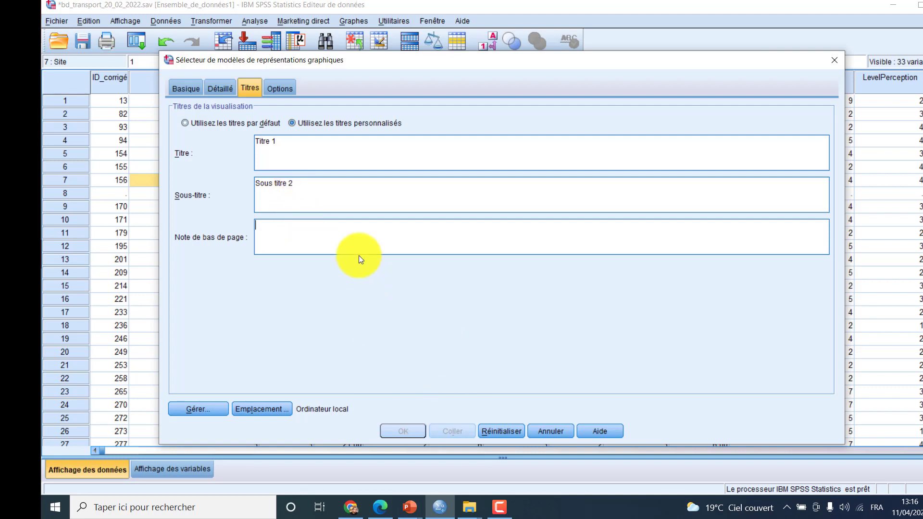
{"action": "type", "text": "BA"}
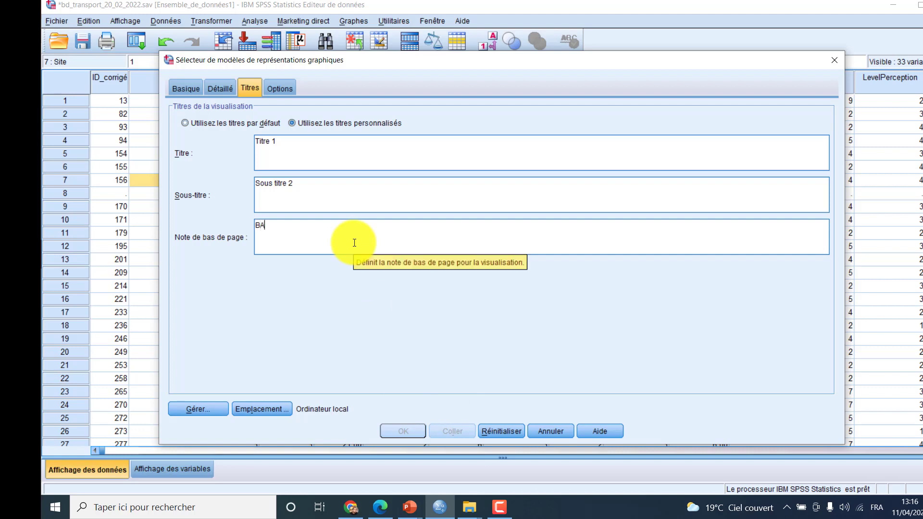
{"action": "type", "text": "LABLA"}
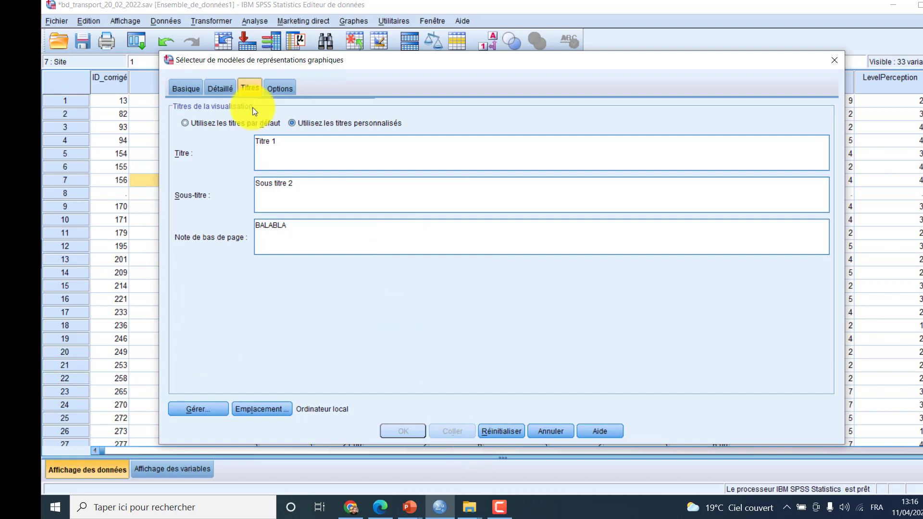
Choose the Secteurs de nombres template for Genre again and generate the pie chart in the output
{"action": "left_click", "coordinate": [210, 88]}
{"action": "left_click", "coordinate": [189, 88]}
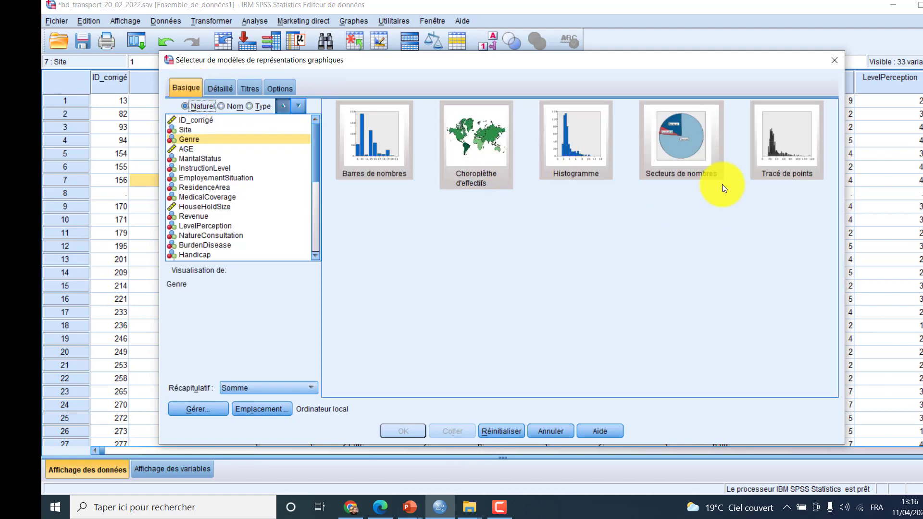
{"action": "left_click", "coordinate": [696, 165]}
{"action": "left_click", "coordinate": [413, 432]}
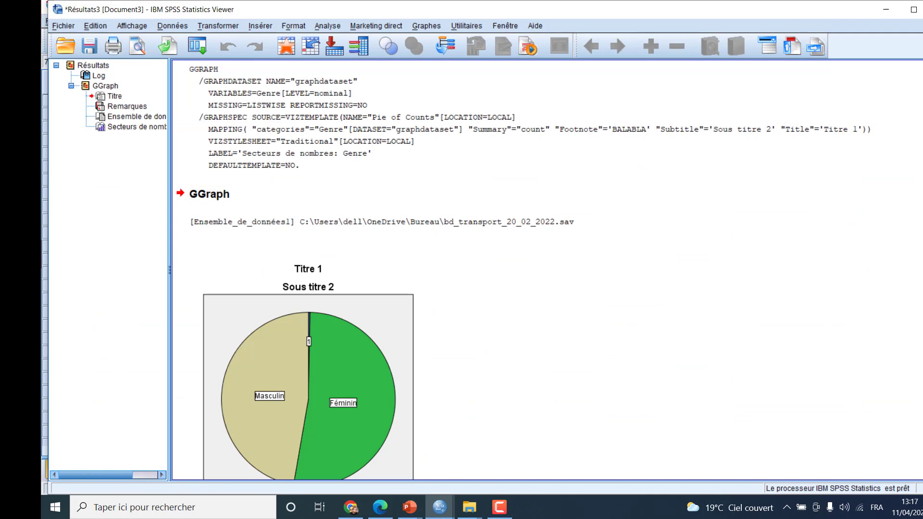
{"action": "left_click", "coordinate": [295, 201]}
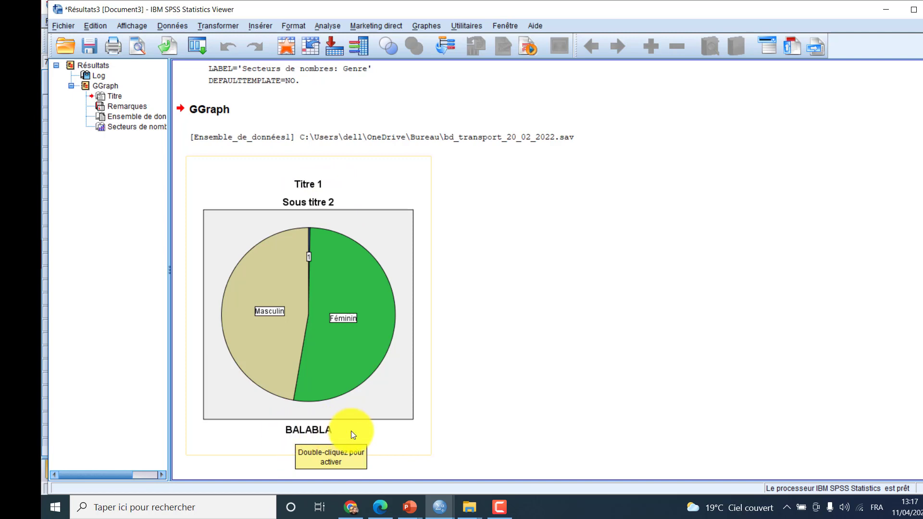
Recall the chart template selector and generate a Boîtes à moustaches chart of Genre and AGE
{"action": "left_click", "coordinate": [200, 54]}
{"action": "left_click", "coordinate": [248, 70]}
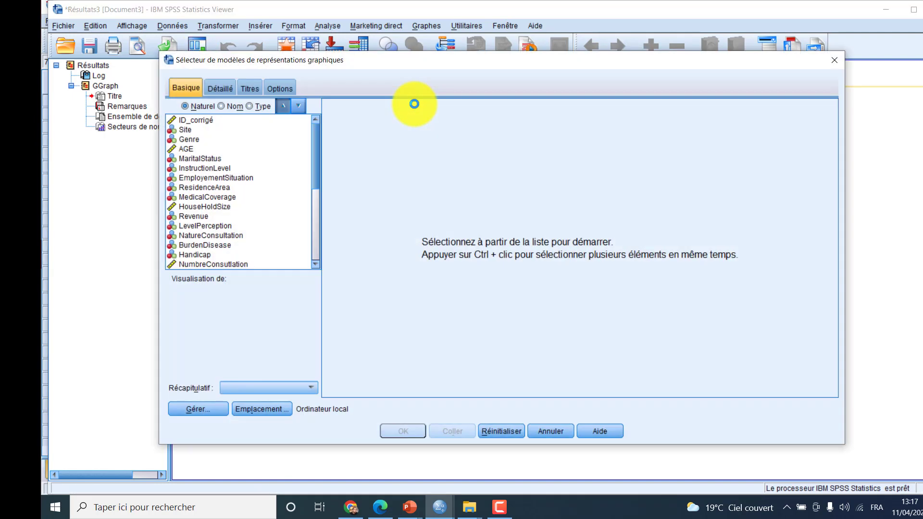
{"action": "left_click", "coordinate": [195, 149], "text": "ctrl"}
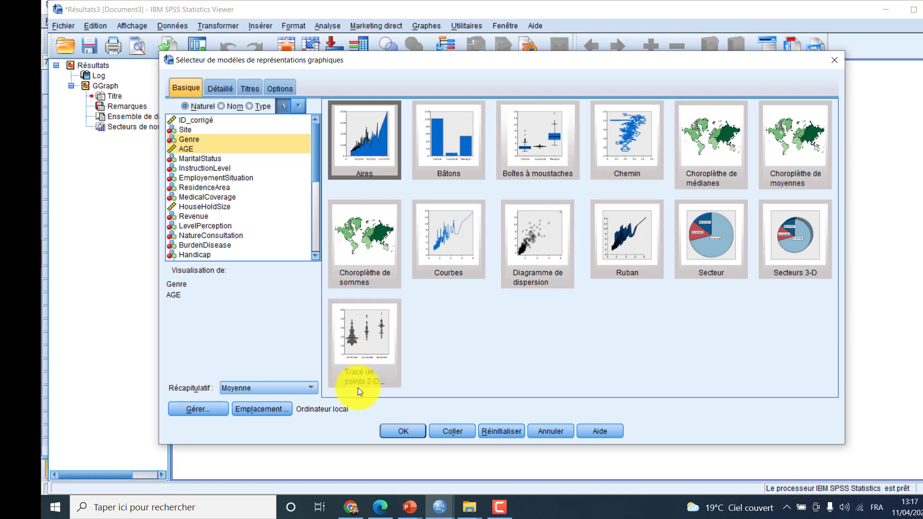
{"action": "left_click", "coordinate": [551, 151]}
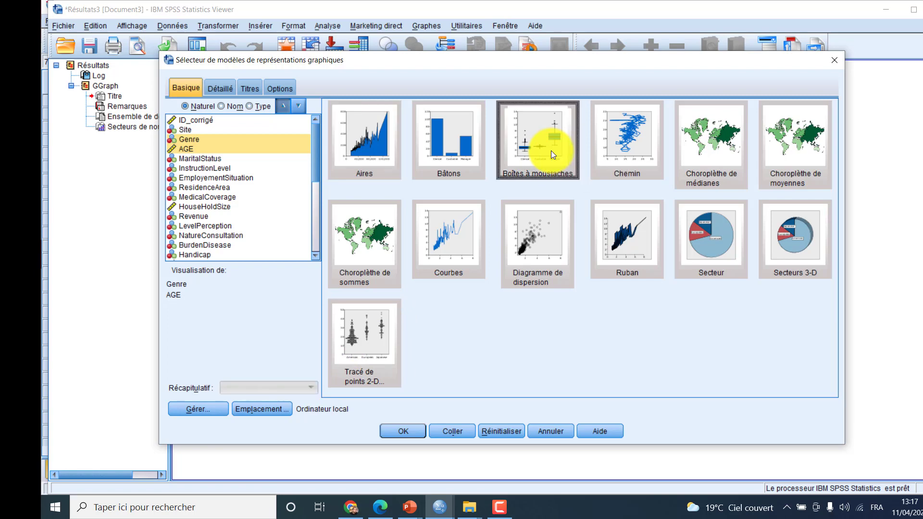
{"action": "left_click", "coordinate": [408, 431]}
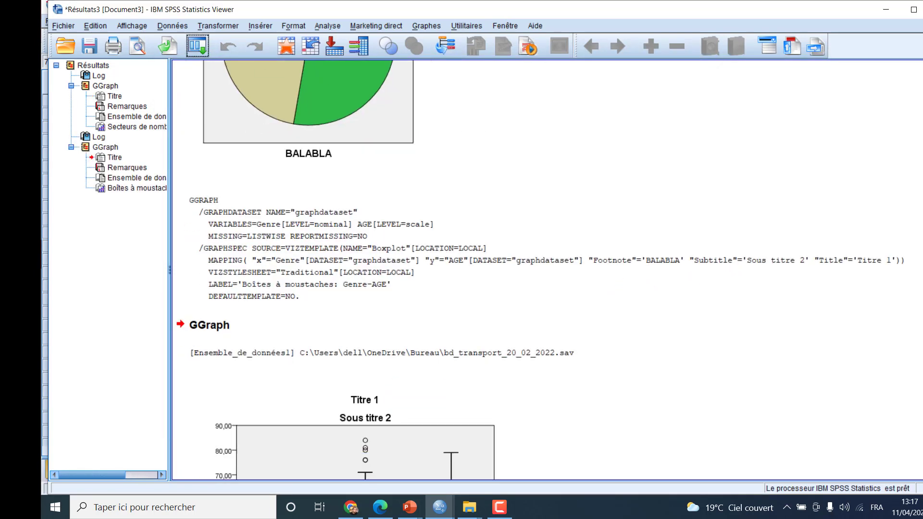
{"action": "left_click", "coordinate": [315, 422]}
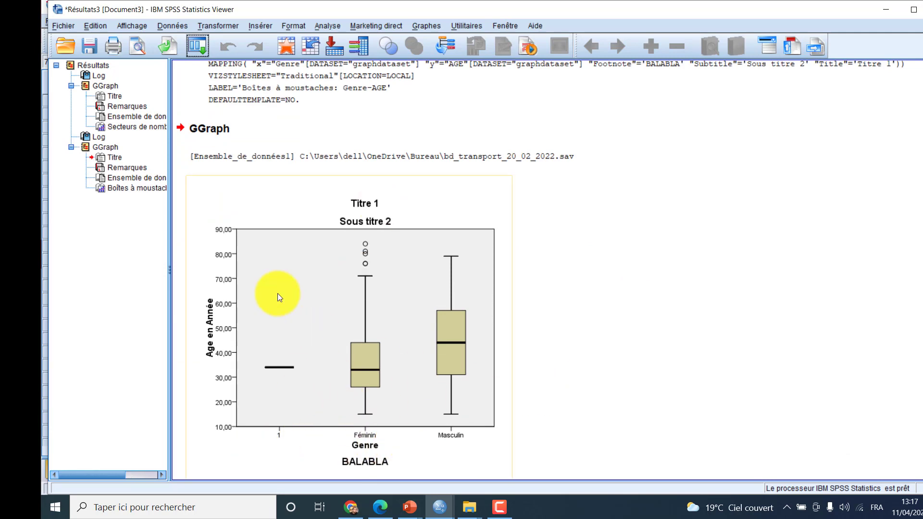
Reopen the chart template selector and choose the Diagramme de dispersion template for AGE and HouseHoldSize
{"action": "left_click", "coordinate": [197, 47]}
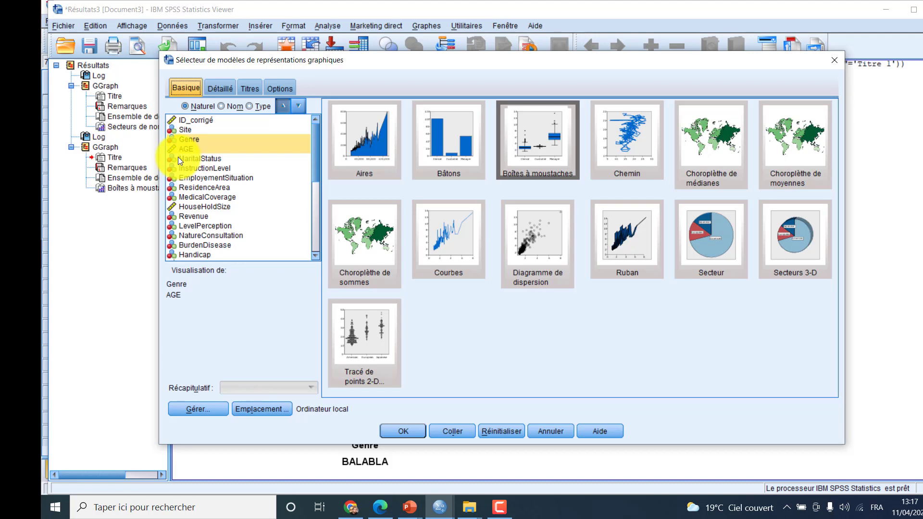
{"action": "left_click", "coordinate": [179, 149]}
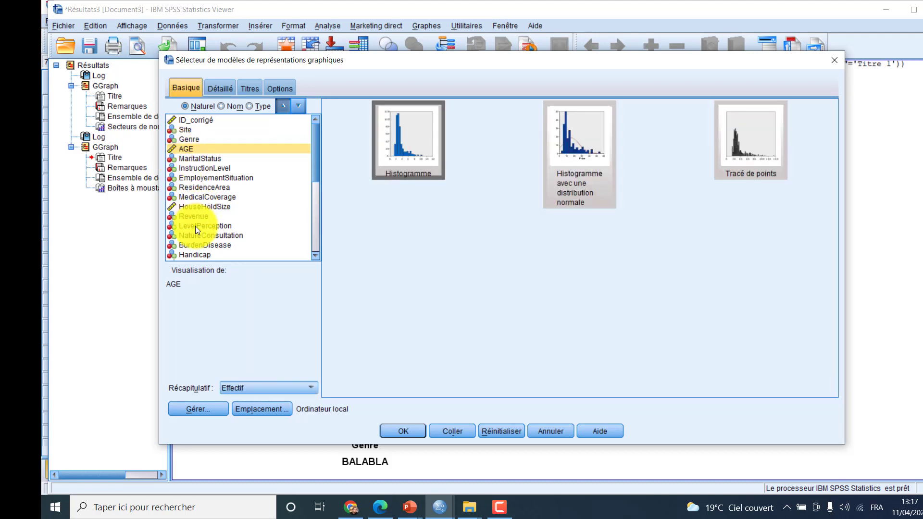
{"action": "left_click", "coordinate": [195, 208], "text": "ctrl"}
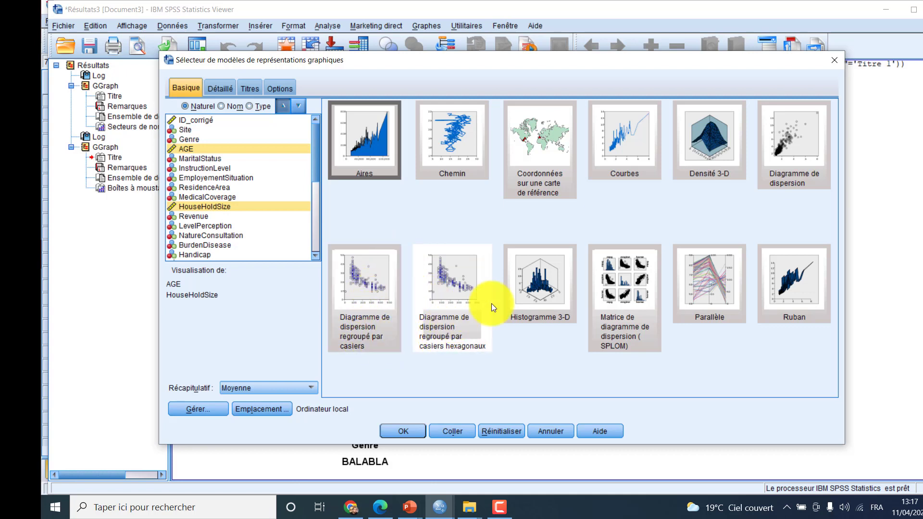
{"action": "left_click", "coordinate": [793, 160]}
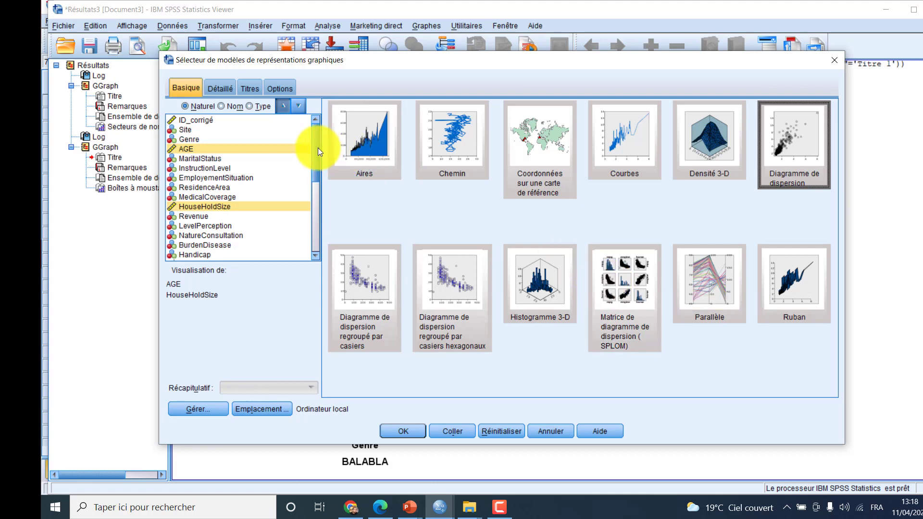
Add NumbreConsutlation and TempAccess to the selected variables and generate a Matrice de diagramme de dispersion (SPLOM)
{"action": "scroll", "coordinate": [318, 148], "scroll_direction": "down", "scroll_amount": 3}
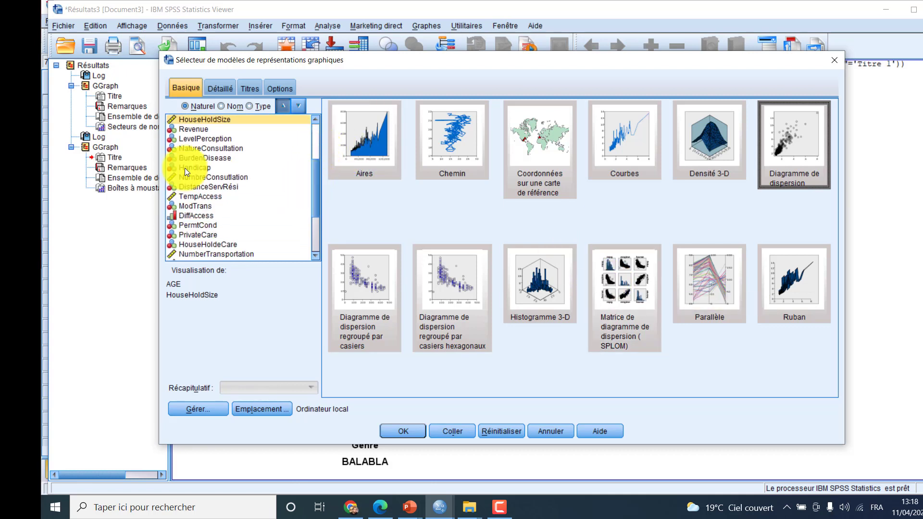
{"action": "left_click", "coordinate": [184, 178], "text": "ctrl"}
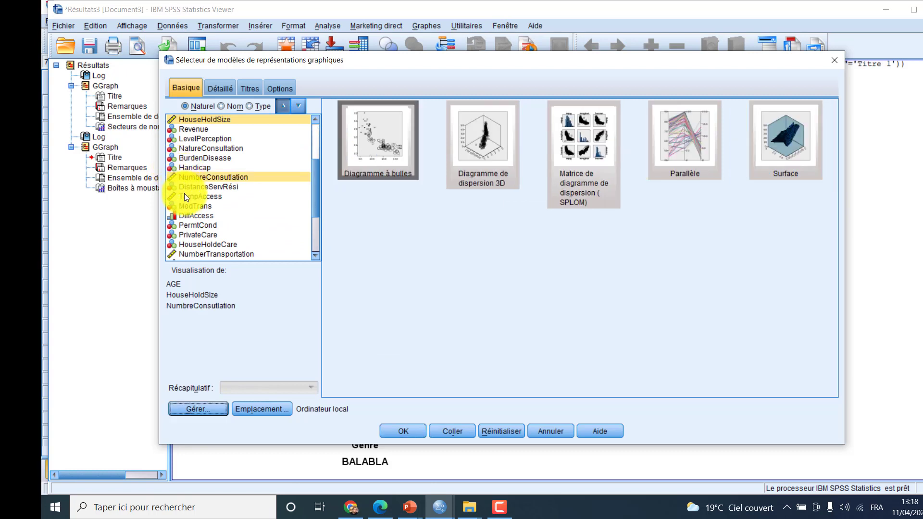
{"action": "left_click", "coordinate": [185, 196], "text": "ctrl"}
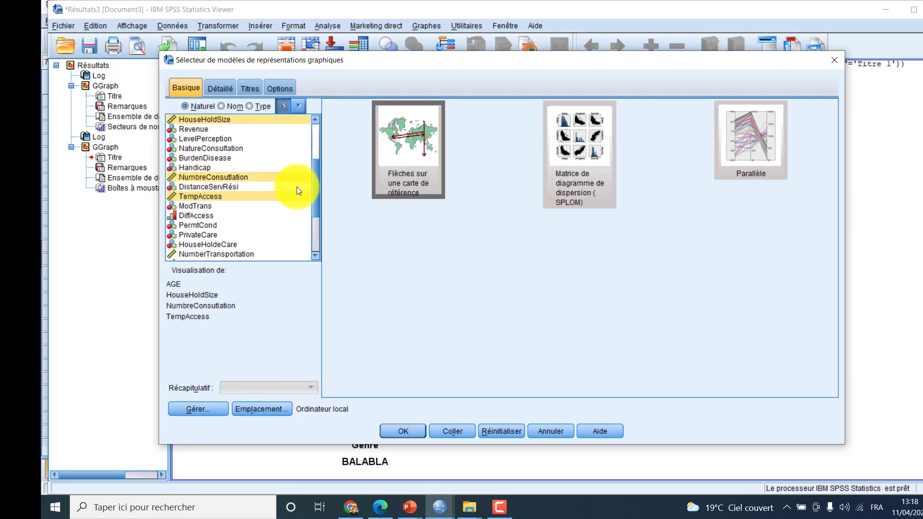
{"action": "left_click", "coordinate": [584, 155]}
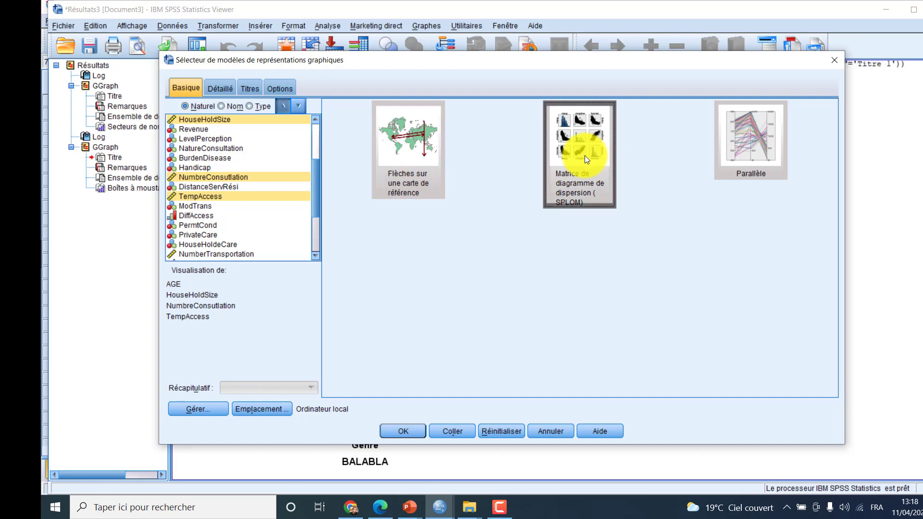
{"action": "left_click", "coordinate": [405, 435]}
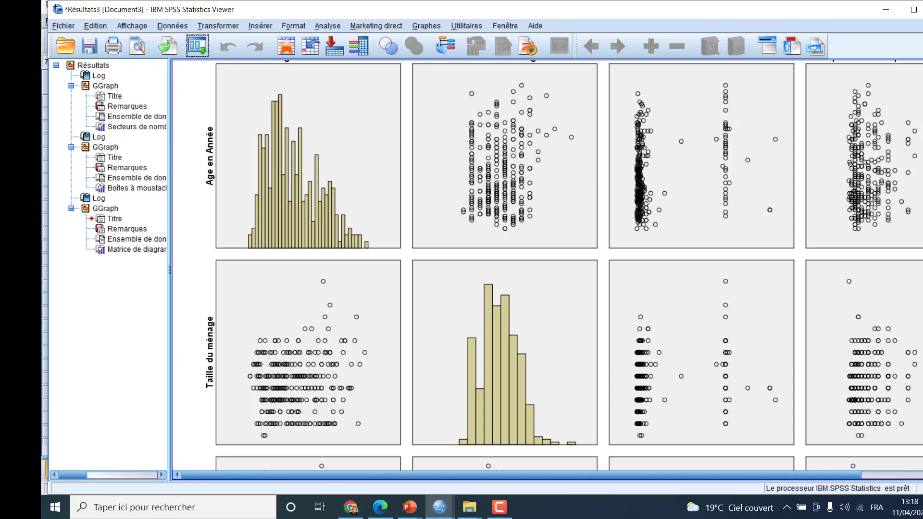
Review the scatterplot matrix in the output and copy the whole chart to the clipboard
{"action": "scroll", "coordinate": [547, 265], "scroll_direction": "down", "scroll_amount": 9}
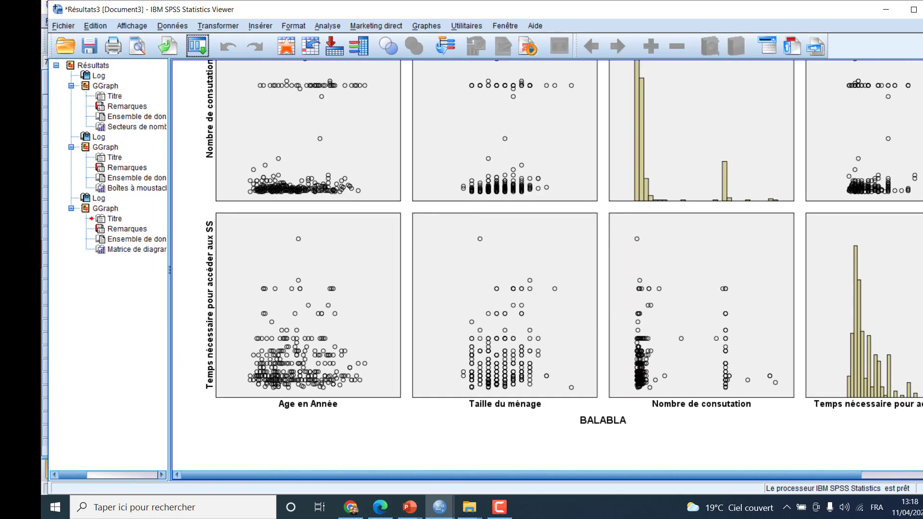
{"action": "scroll", "coordinate": [547, 265], "scroll_direction": "up", "scroll_amount": 14}
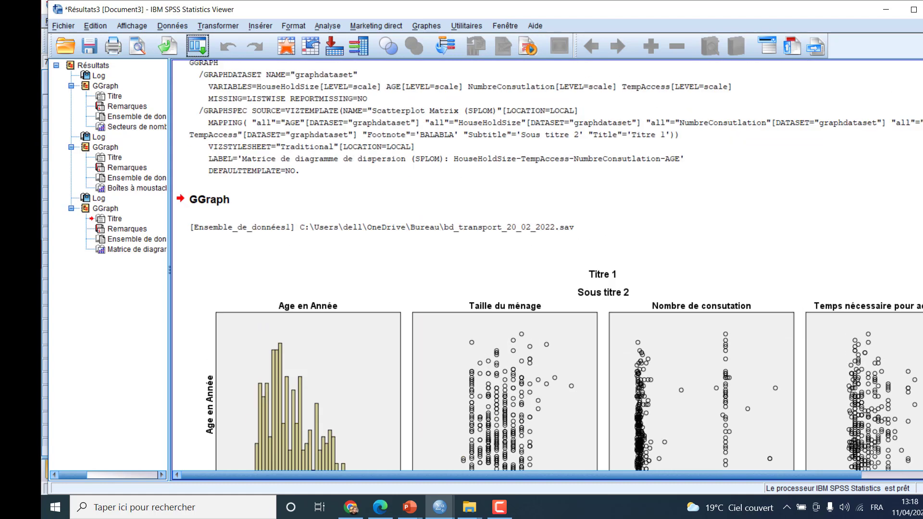
{"action": "scroll", "coordinate": [668, 269], "scroll_direction": "down", "scroll_amount": 4}
{"action": "left_click", "coordinate": [668, 268]}
{"action": "right_click", "coordinate": [668, 268]}
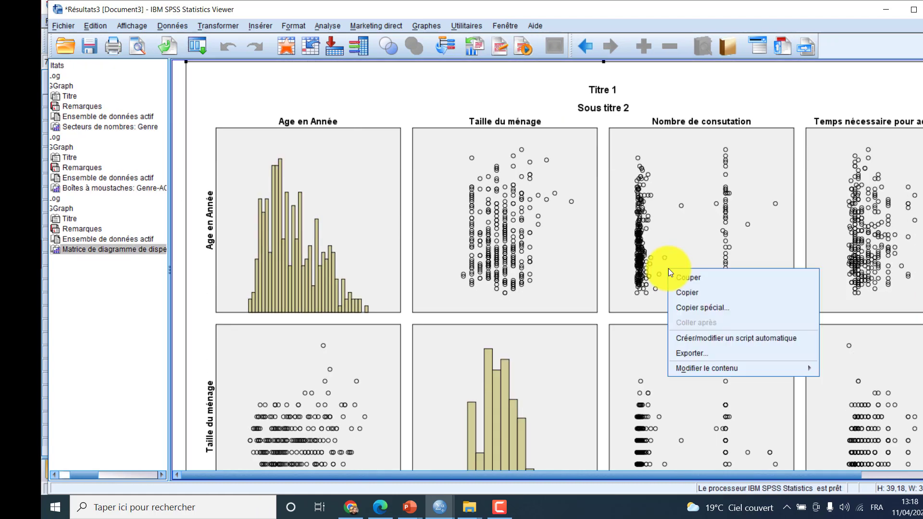
{"action": "left_click", "coordinate": [682, 293]}
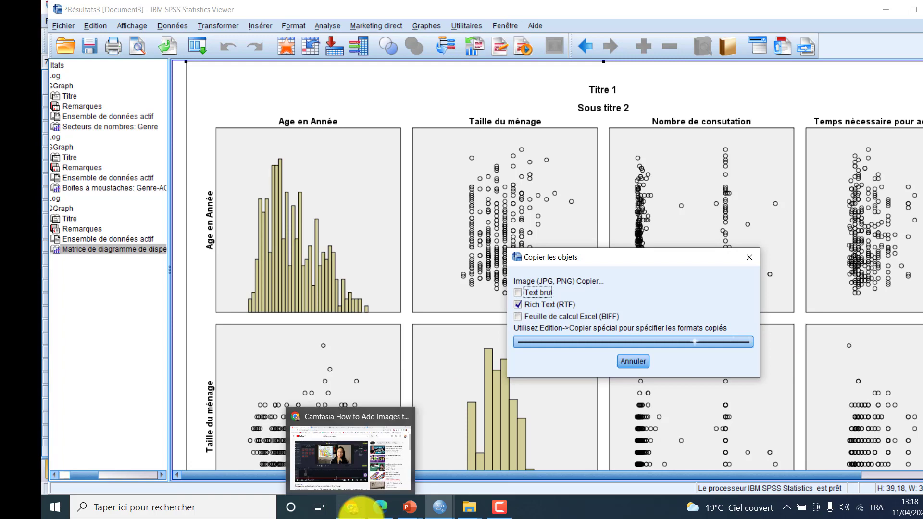
Switch to Word, paste the copied scatterplot matrix into a new blank document, check it and return to the SPSS output
{"action": "key", "text": "super"}
{"action": "type", "text": "WORD"}
{"action": "key", "text": "Return"}
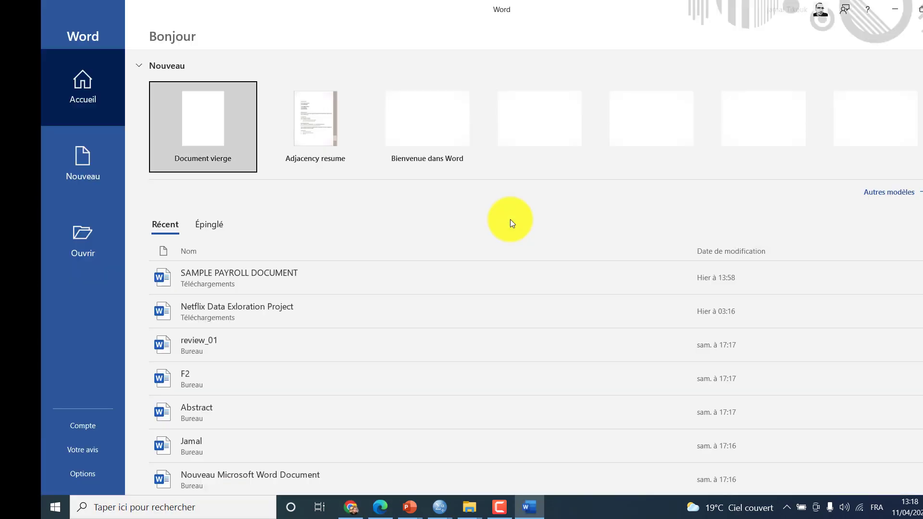
{"action": "left_click", "coordinate": [187, 152]}
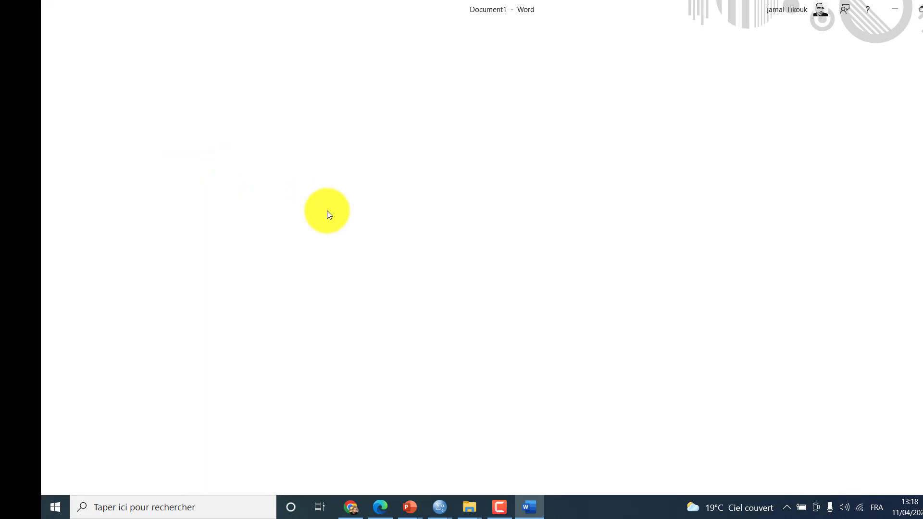
{"action": "key", "text": "ctrl+v"}
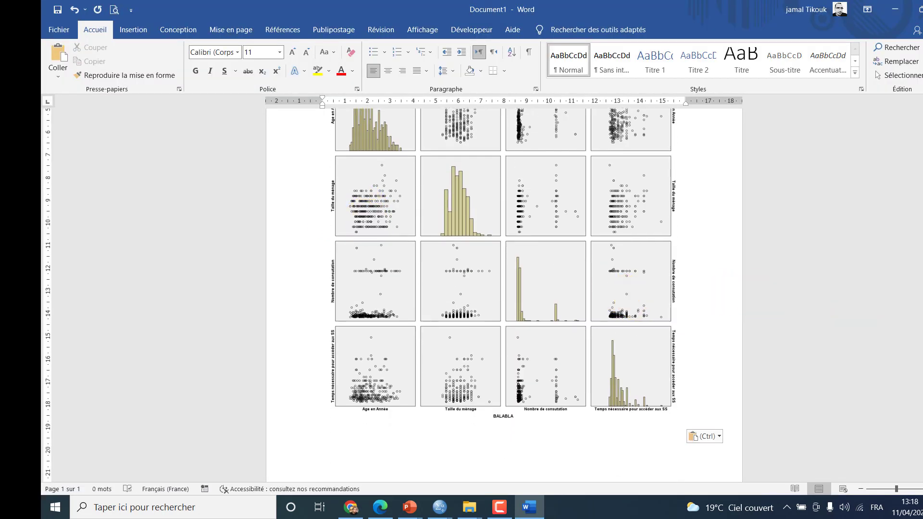
{"action": "scroll", "coordinate": [504, 288], "scroll_direction": "up", "scroll_amount": 5}
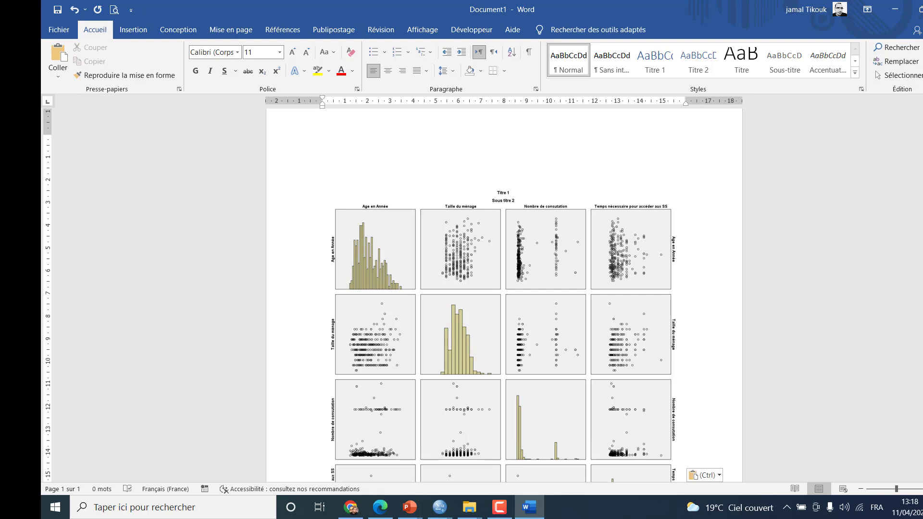
{"action": "left_click", "coordinate": [899, 9]}
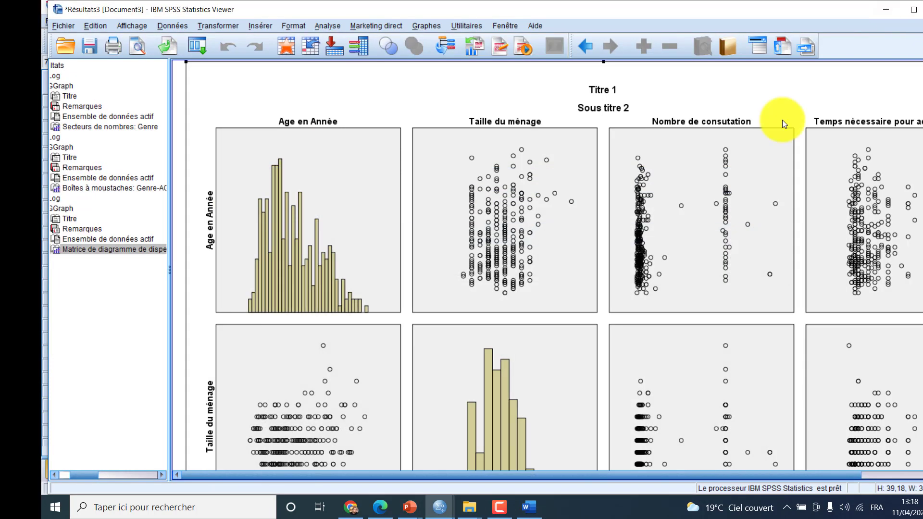
Open the export settings for the selected scatterplot matrix, examine the available document types and cancel without exporting
{"action": "right_click", "coordinate": [431, 207]}
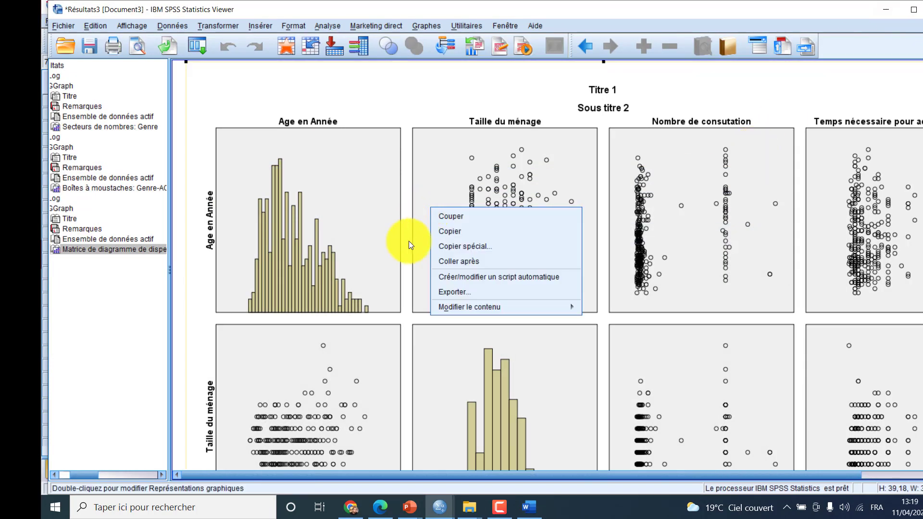
{"action": "left_click", "coordinate": [446, 290]}
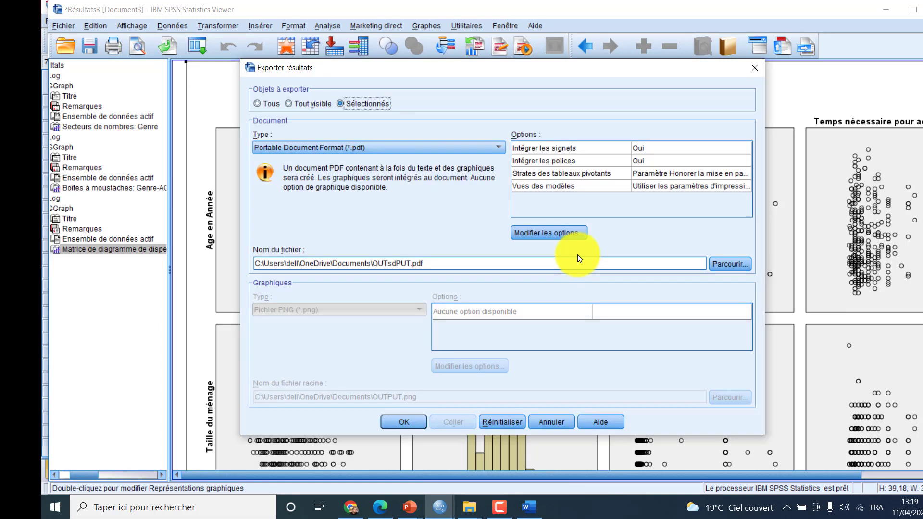
{"action": "left_click", "coordinate": [451, 150]}
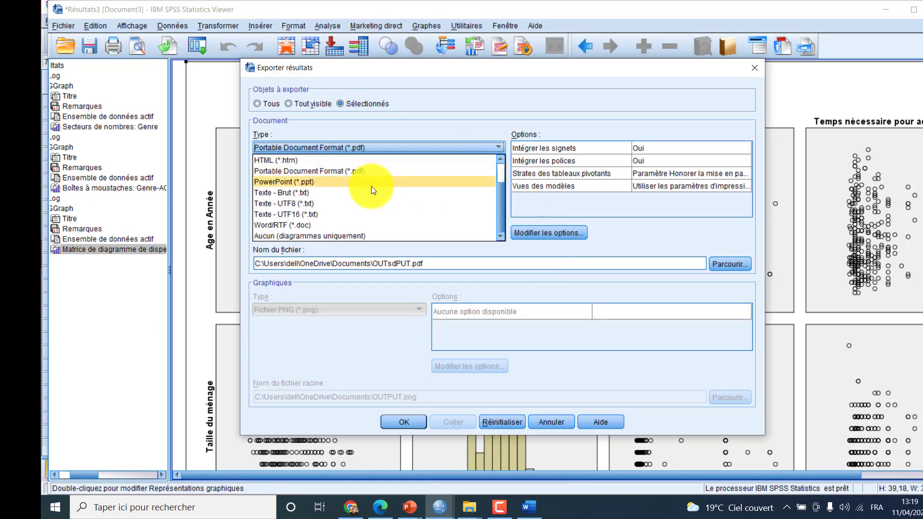
{"action": "left_click", "coordinate": [347, 391]}
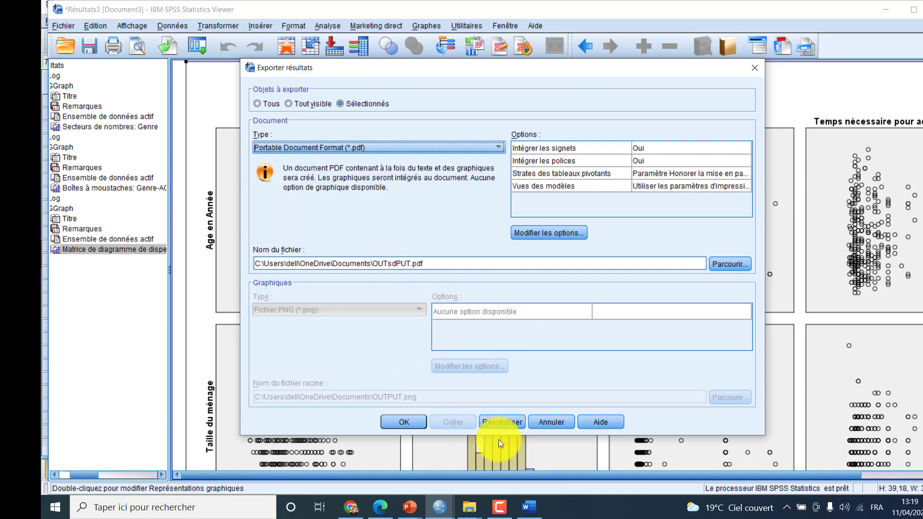
{"action": "left_click", "coordinate": [551, 422]}
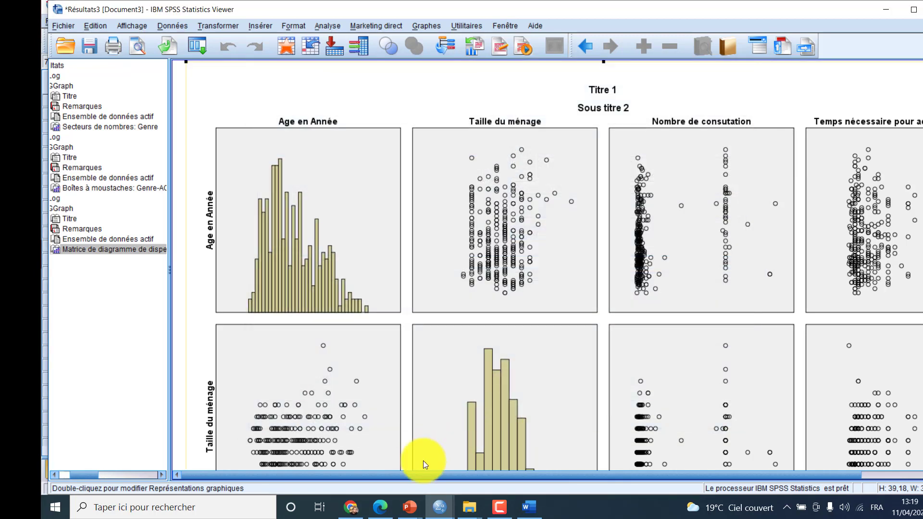